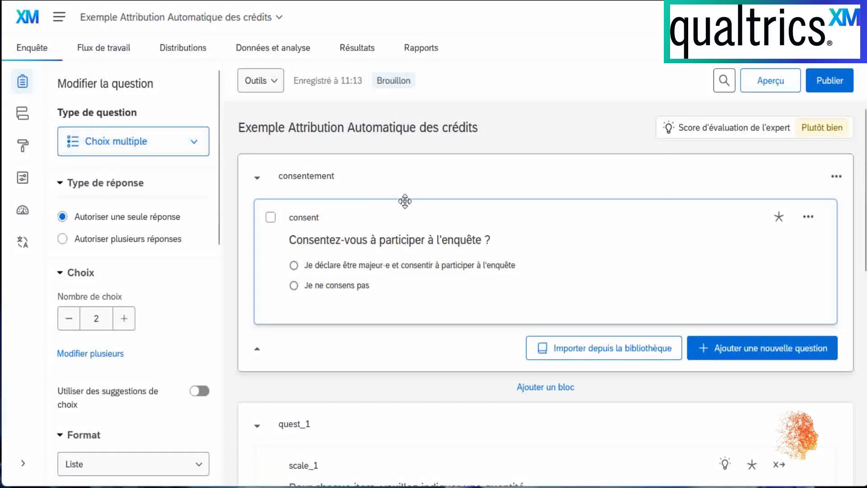
# Step: Add an embedded data element with the field "id" at the start of the survey flow, above the consentement block, and apply the changes
pyautogui.scroll(-10, 404, 199)
pyautogui.scroll(9, 410, 226)
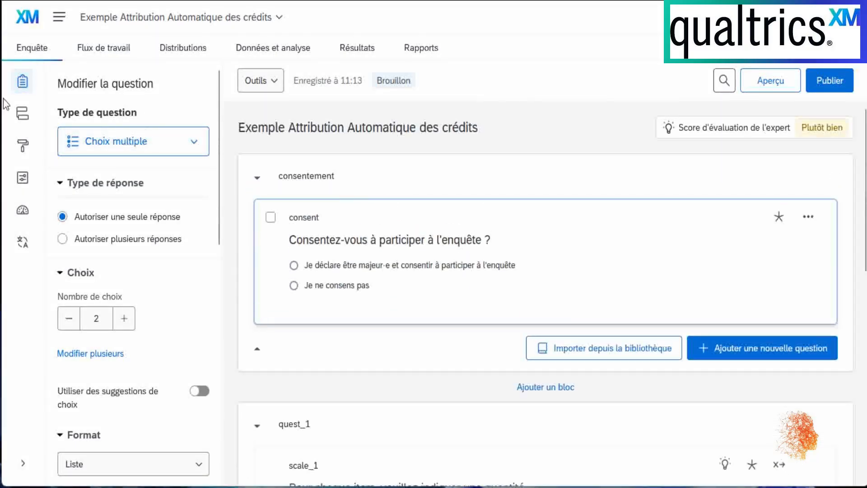
pyautogui.click(20, 117)
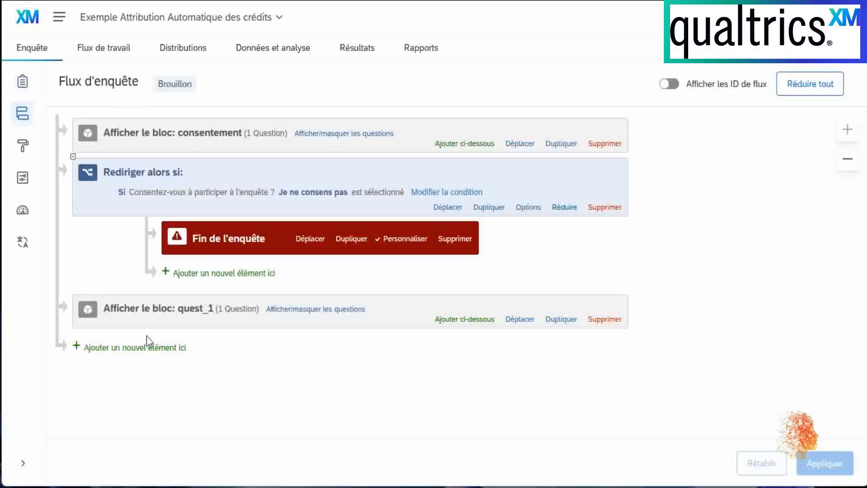
pyautogui.click(149, 347)
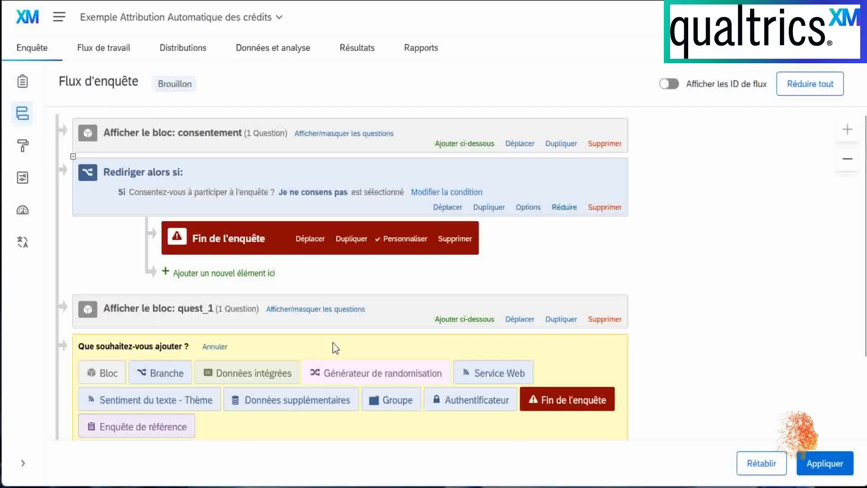
pyautogui.click(277, 371)
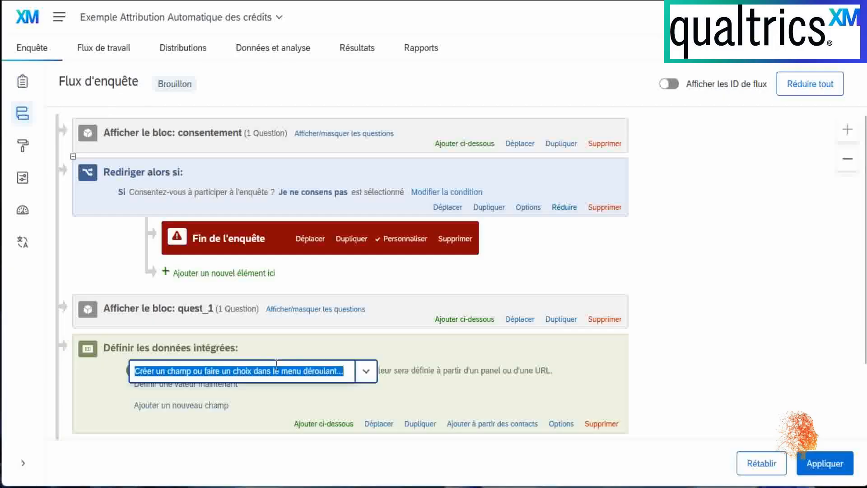
pyautogui.write('id')
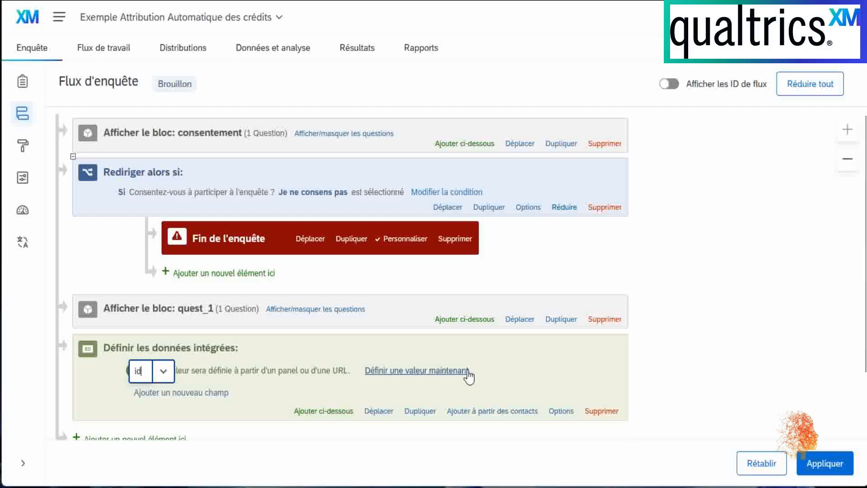
pyautogui.click(522, 360)
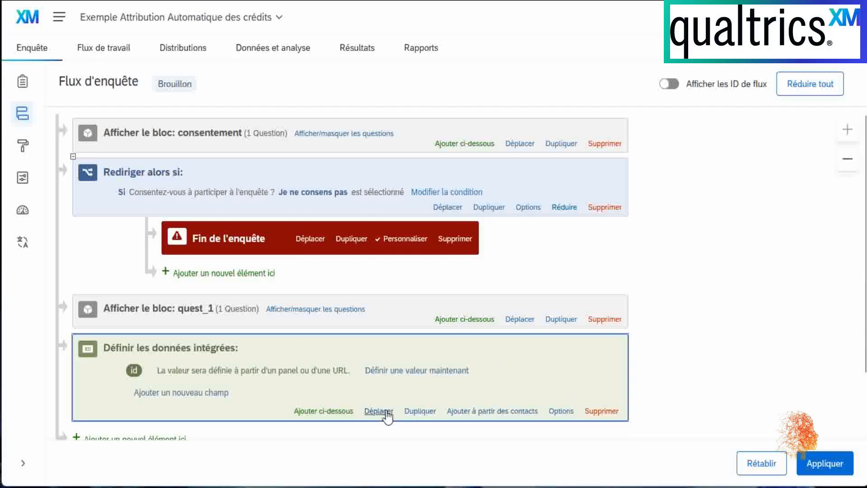
pyautogui.moveTo(378, 410); pyautogui.dragTo(356, 129)
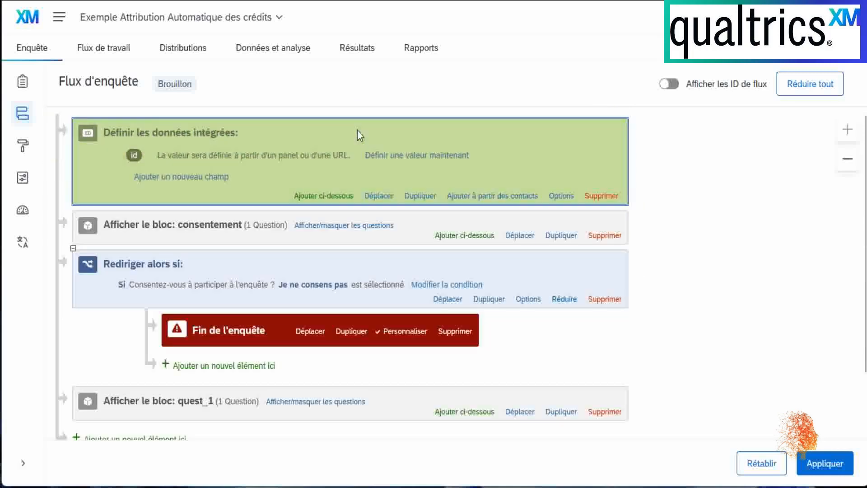
pyautogui.click(825, 464)
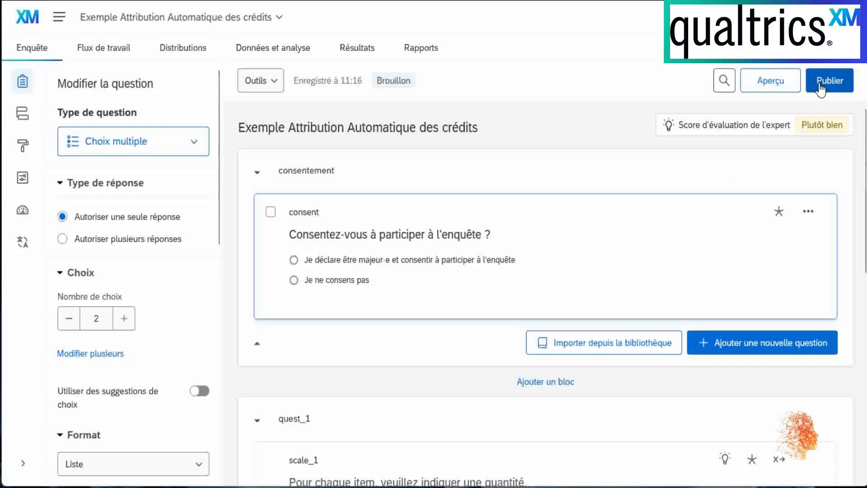
# Step: Publish and activate the survey with the default version description, and copy its anonymous link
pyautogui.click(820, 86)
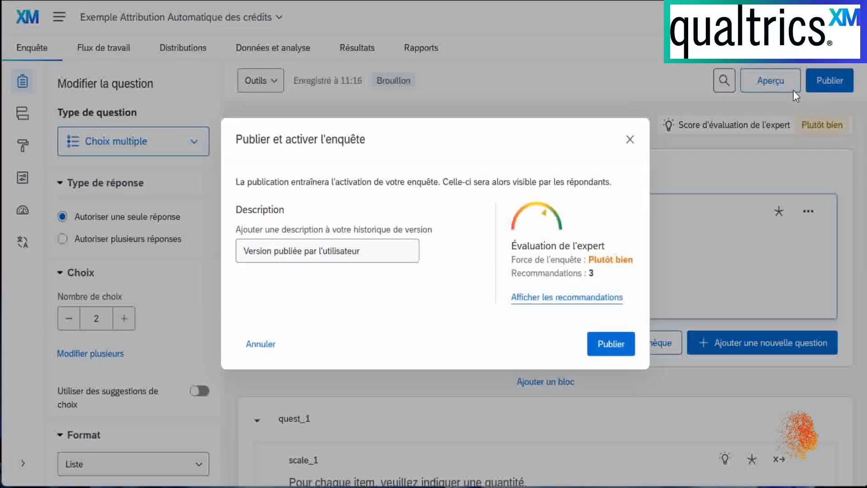
pyautogui.click(615, 343)
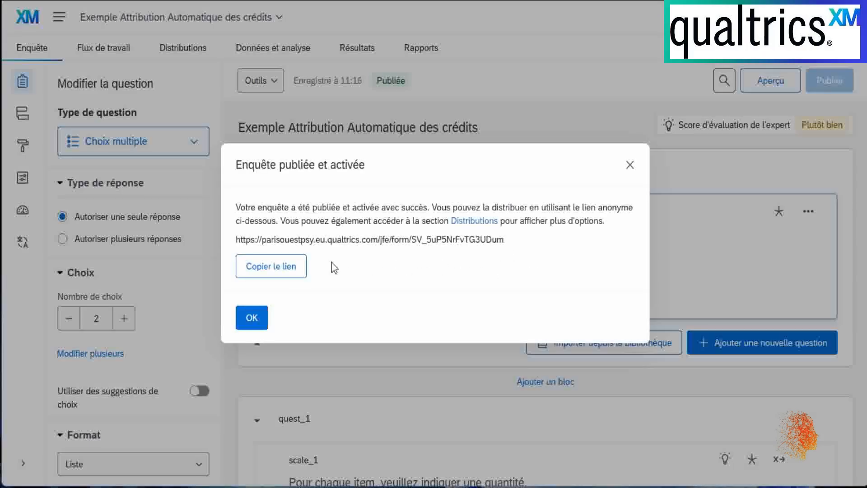
pyautogui.click(293, 265)
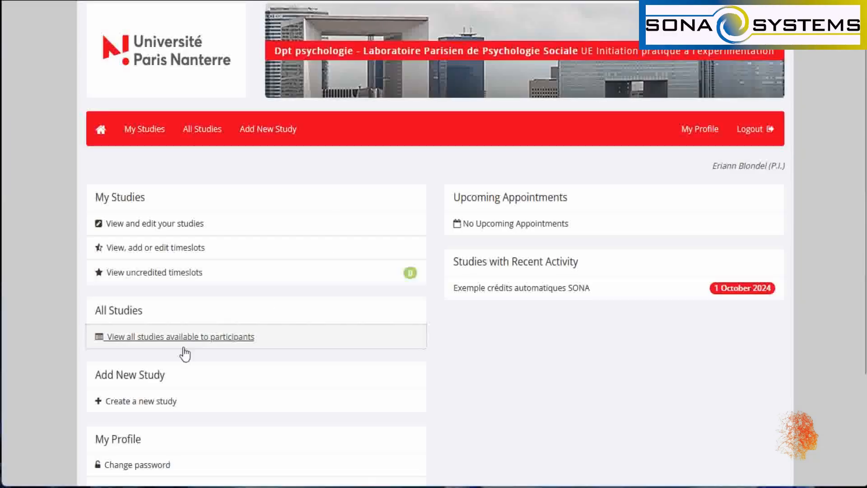
# Step: Switch to Sona Systems and start creating a new Online External Study with Credit compensation
pyautogui.click(152, 403)
pyautogui.scroll(-2, 235, 359)
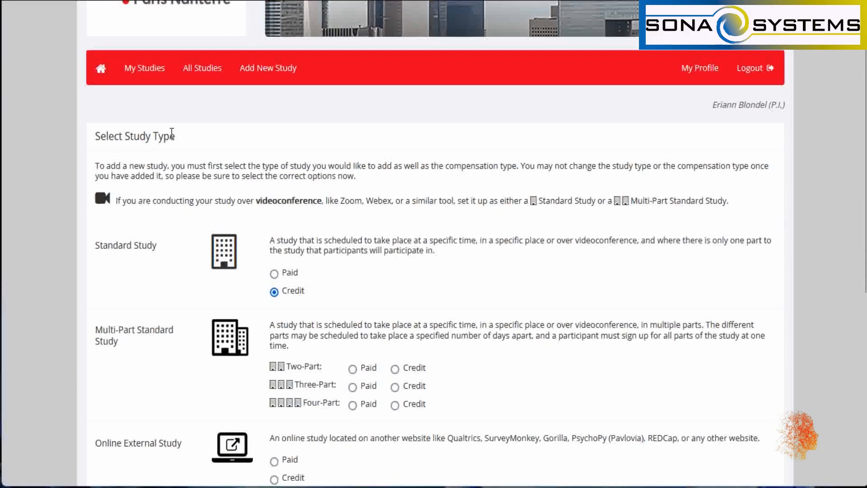
pyautogui.scroll(-4, 176, 133)
pyautogui.scroll(-2, 233, 170)
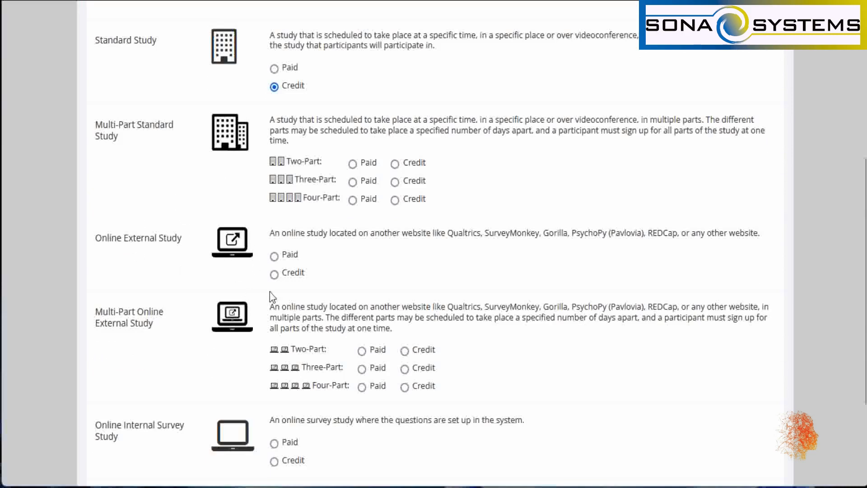
pyautogui.click(274, 274)
pyautogui.scroll(-4, 326, 223)
pyautogui.click(310, 369)
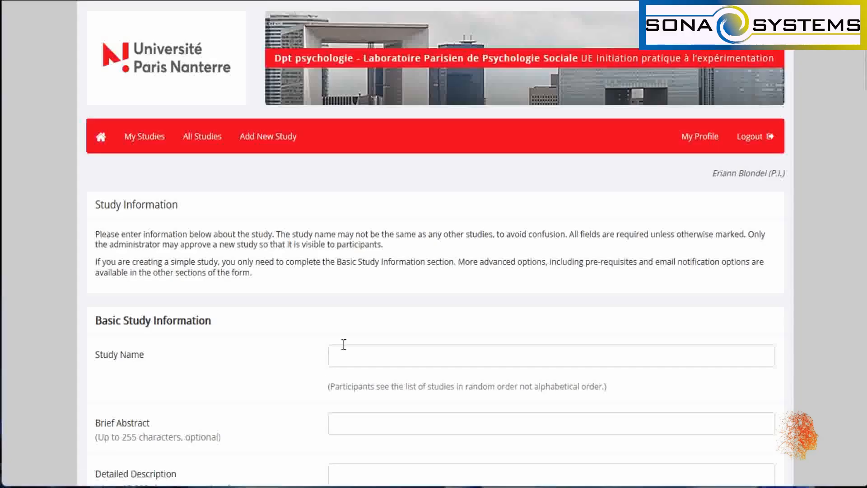
# Step: Name the new study "Exemple crédits automatiques SONA"
pyautogui.click(391, 360)
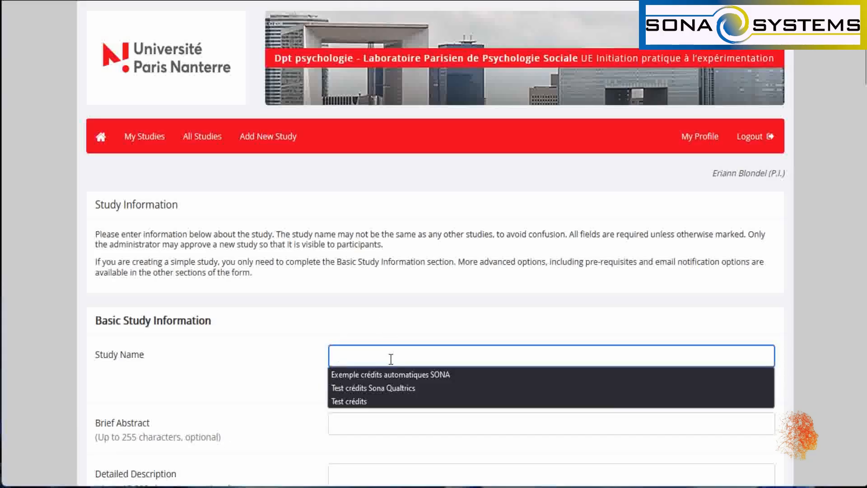
pyautogui.click(394, 372)
pyautogui.scroll(-6, 281, 310)
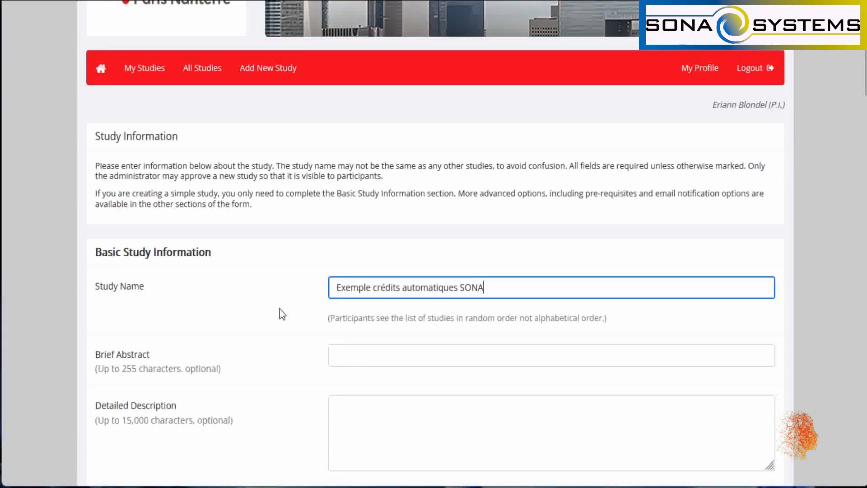
# Step: Assign a researcher to the study from the list of available researchers
pyautogui.scroll(-6, 289, 280)
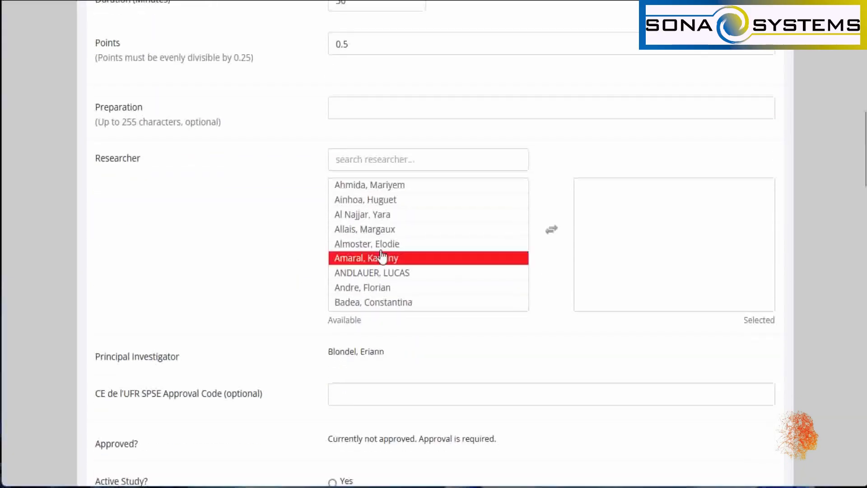
pyautogui.scroll(-3, 388, 235)
pyautogui.scroll(-5, 397, 242)
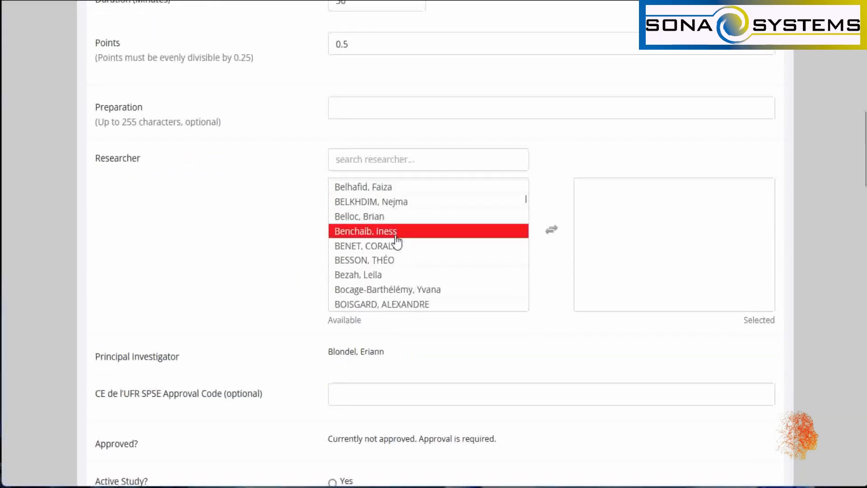
pyautogui.scroll(-4, 396, 241)
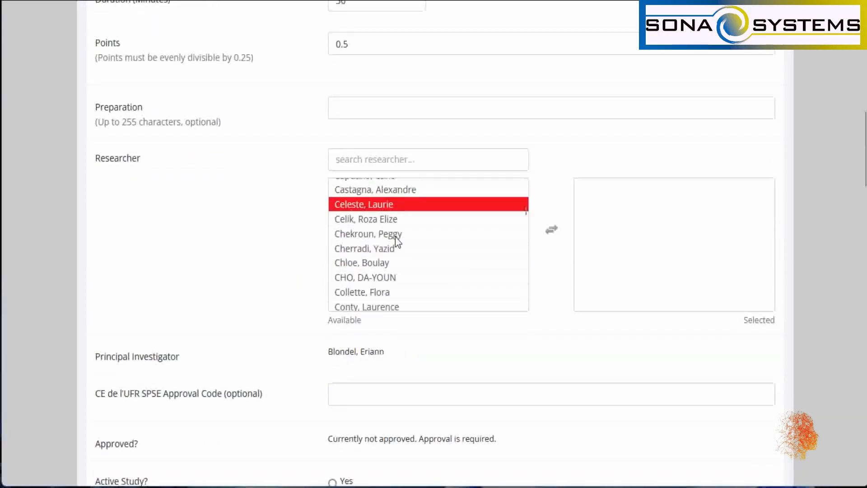
pyautogui.doubleClick(405, 243)
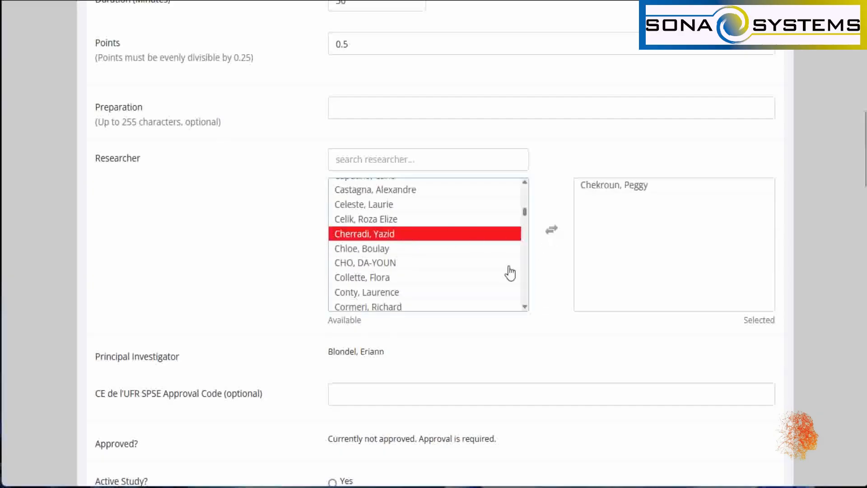
pyautogui.scroll(-4, 407, 273)
pyautogui.scroll(-8, 194, 259)
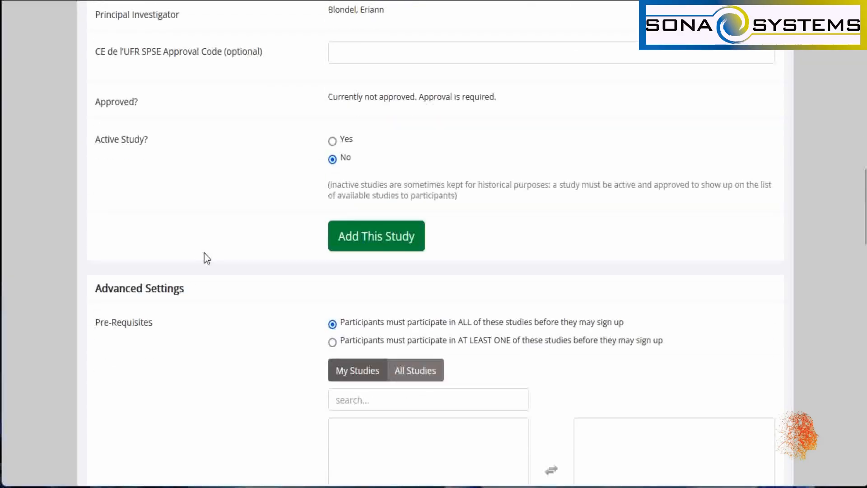
pyautogui.scroll(2, 229, 208)
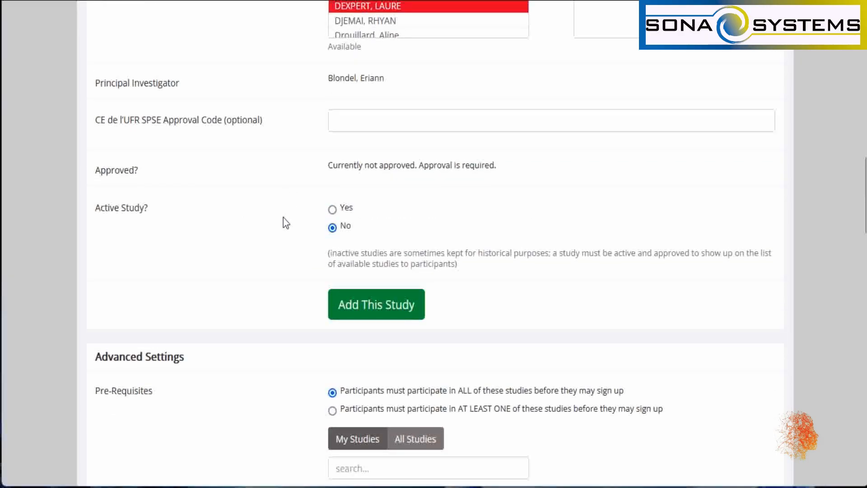
pyautogui.scroll(-2, 330, 236)
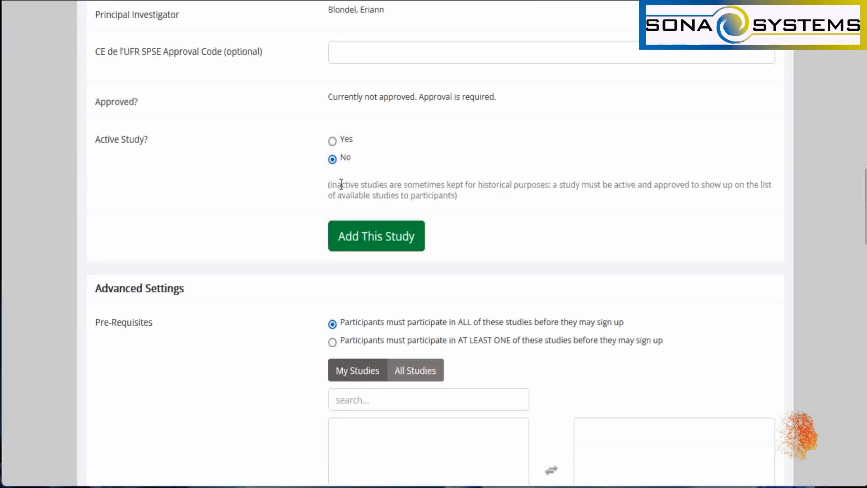
pyautogui.scroll(-10, 345, 210)
pyautogui.scroll(-6, 342, 222)
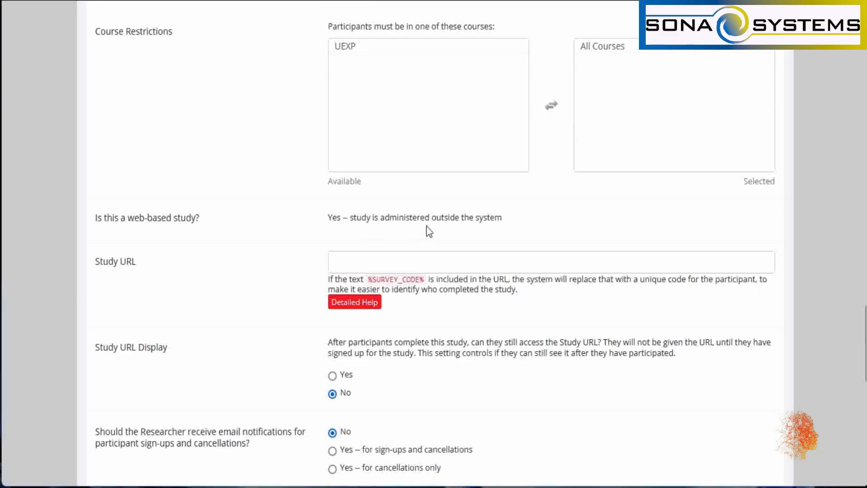
pyautogui.click(374, 264)
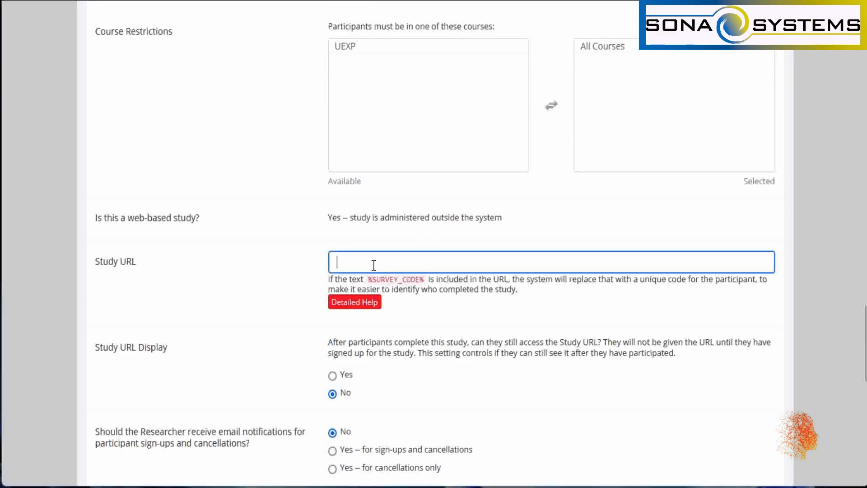
pyautogui.write('https://parisouestpsy.eu.qualtrics.com/jfe/form/SV_5uP5NrFvTG3UDum')
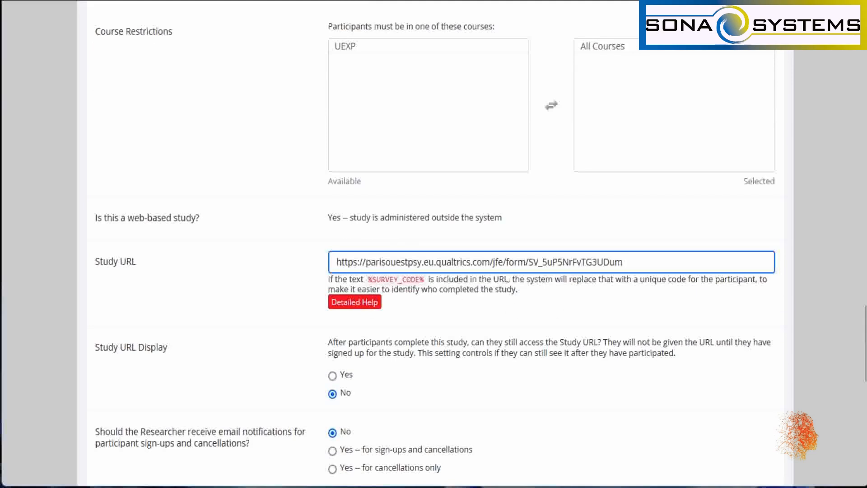
pyautogui.press('Tab')
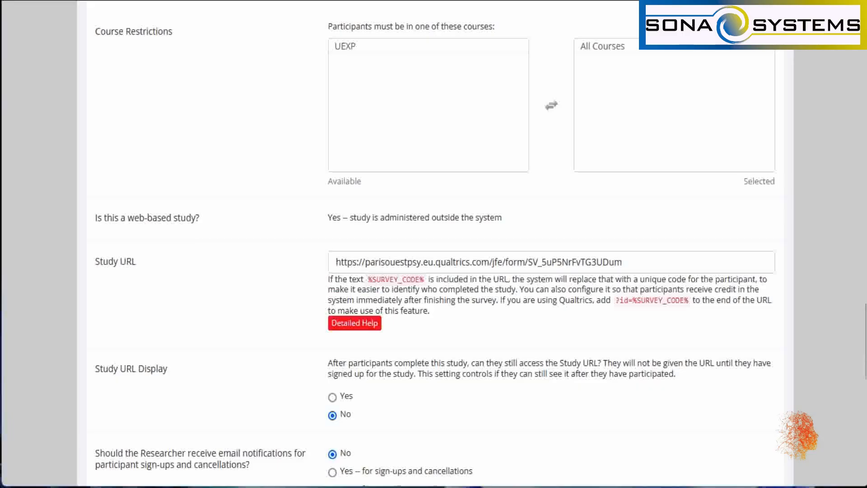
pyautogui.click(676, 267)
pyautogui.write('?id=%SURVEY_CODE%')
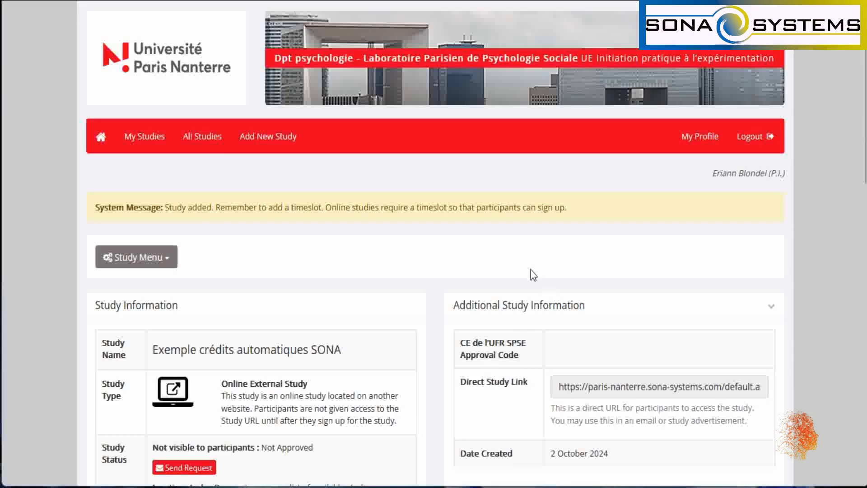
# Step: Select the full Qualtrics Redirect to a URL address in the website section of the study information
pyautogui.scroll(-2, 396, 217)
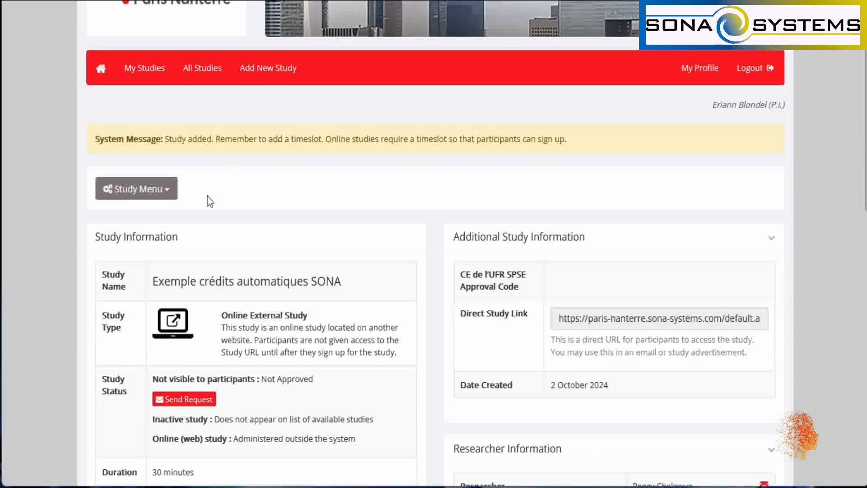
pyautogui.scroll(-4, 263, 213)
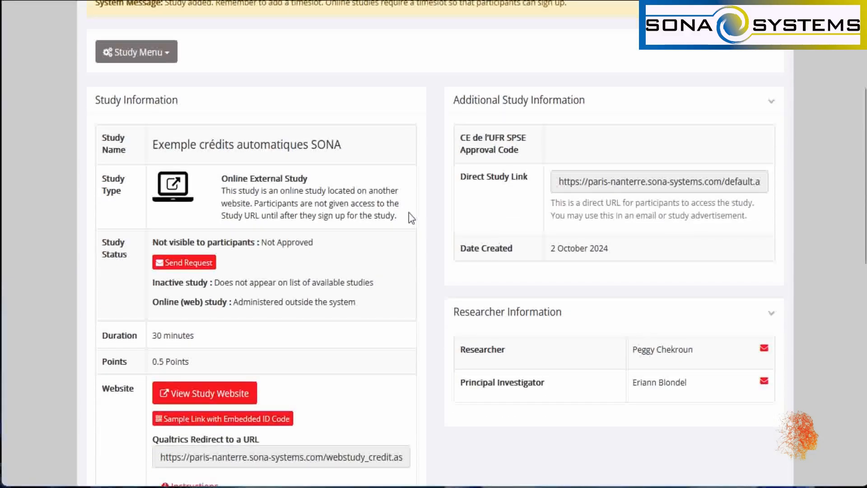
pyautogui.scroll(-2, 412, 218)
pyautogui.scroll(-2, 229, 298)
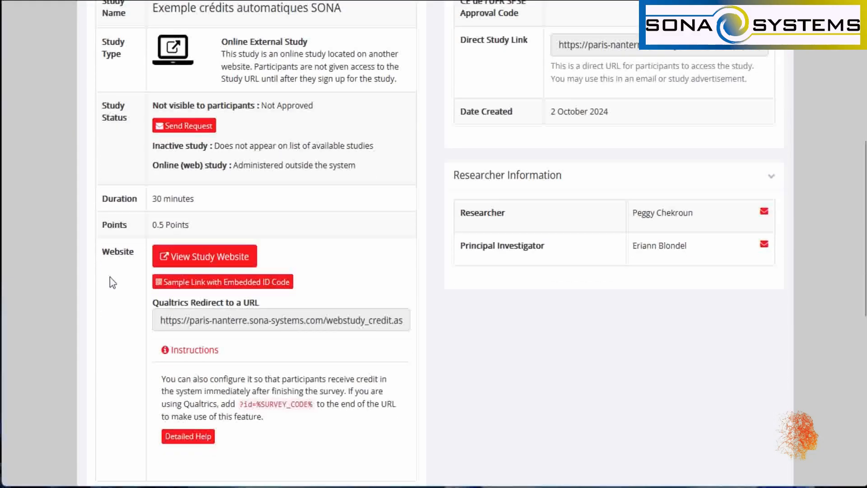
pyautogui.click(199, 325)
pyautogui.tripleClick(200, 329)
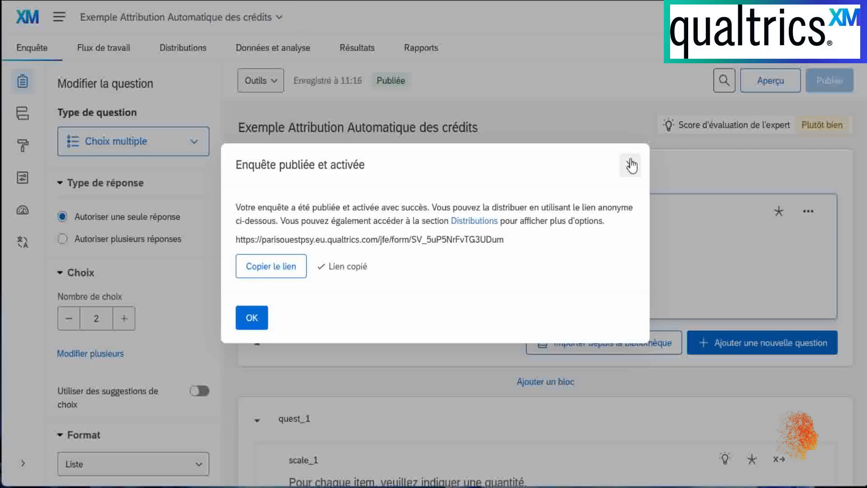
# Step: Add a "Fin de l'enquête" element after the quest_1 block in the Qualtrics survey flow
pyautogui.click(251, 317)
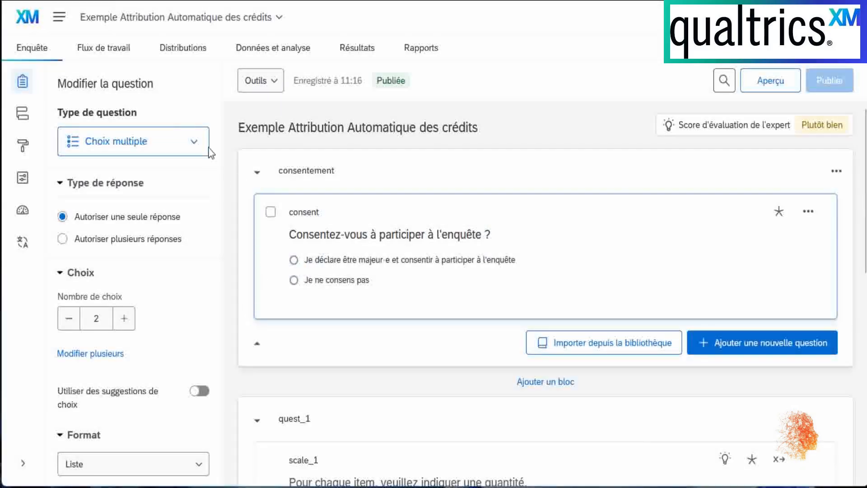
pyautogui.click(27, 116)
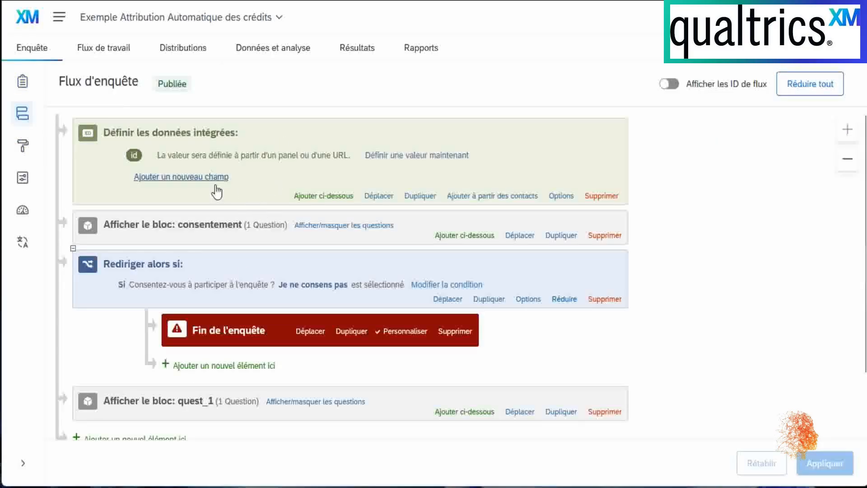
pyautogui.scroll(-2, 216, 189)
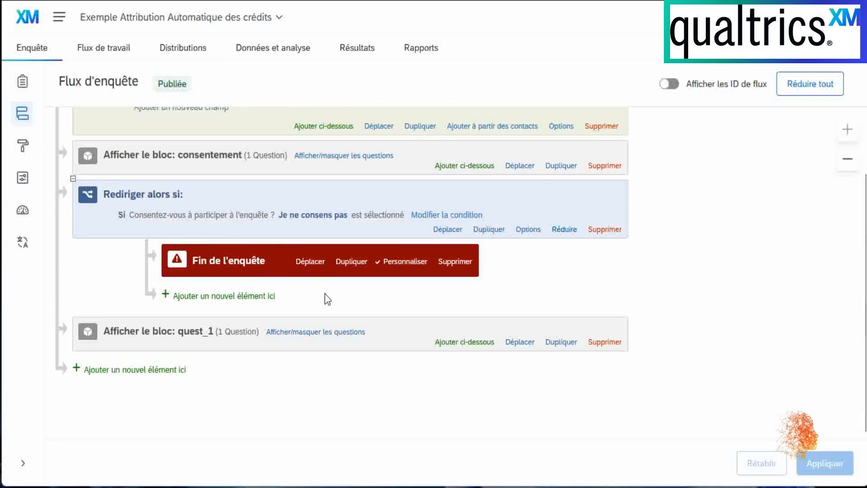
pyautogui.click(161, 369)
pyautogui.scroll(-2, 373, 375)
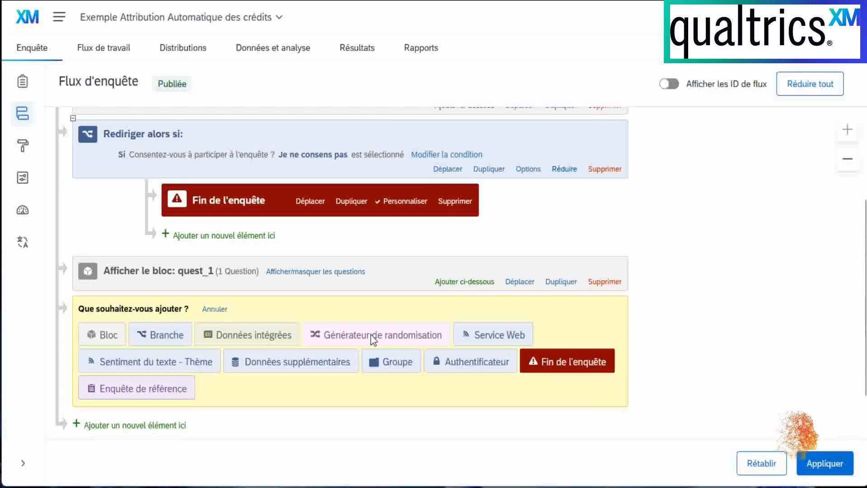
pyautogui.click(552, 373)
# Step: Customize the new end-of-survey element to override the survey options and redirect to the copied Sona URL containing the credit token
pyautogui.click(319, 335)
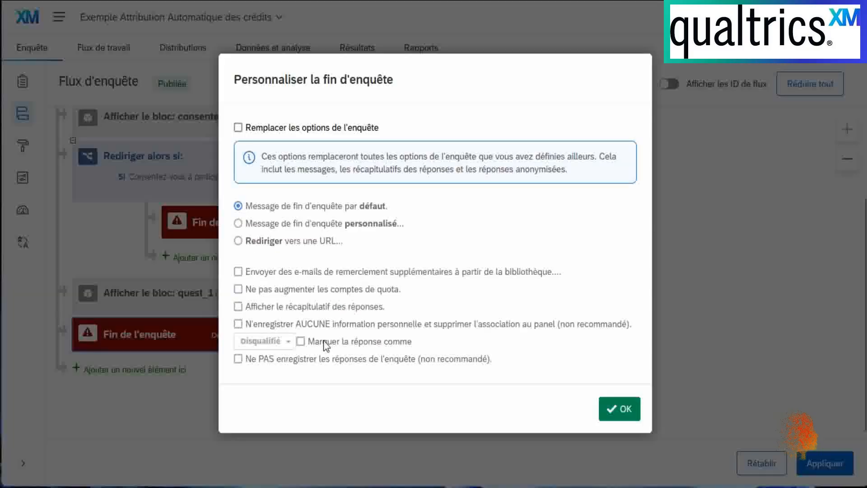
pyautogui.click(238, 127)
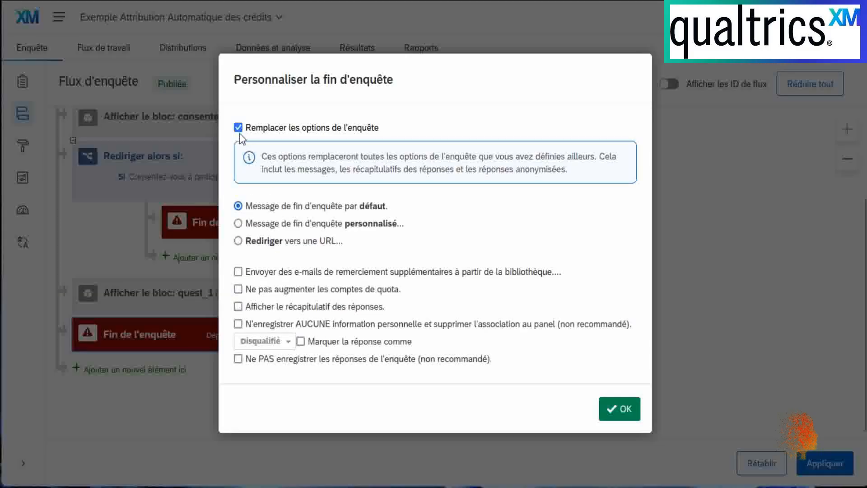
pyautogui.click(239, 241)
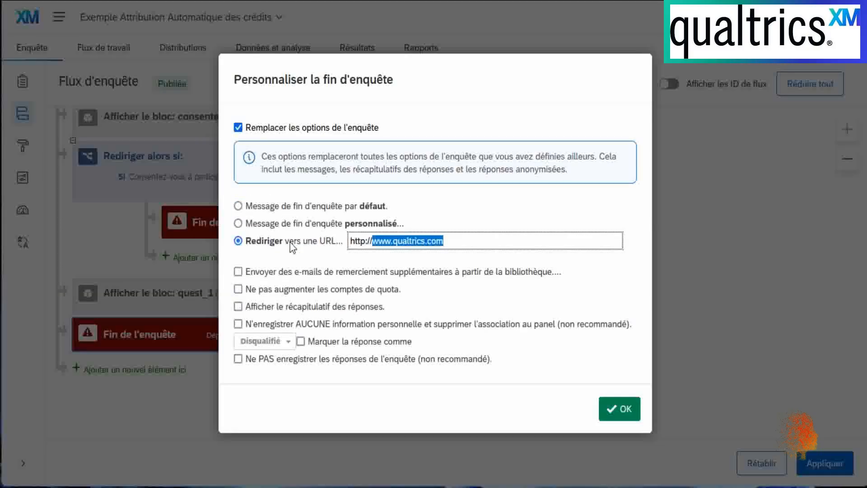
pyautogui.hotkey('ctrl', 'a')
pyautogui.hotkey('ctrl', 'v')
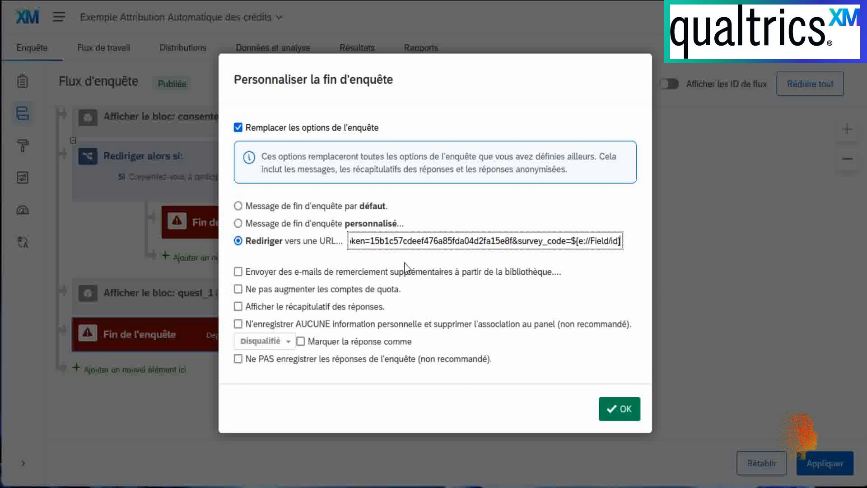
pyautogui.click(611, 405)
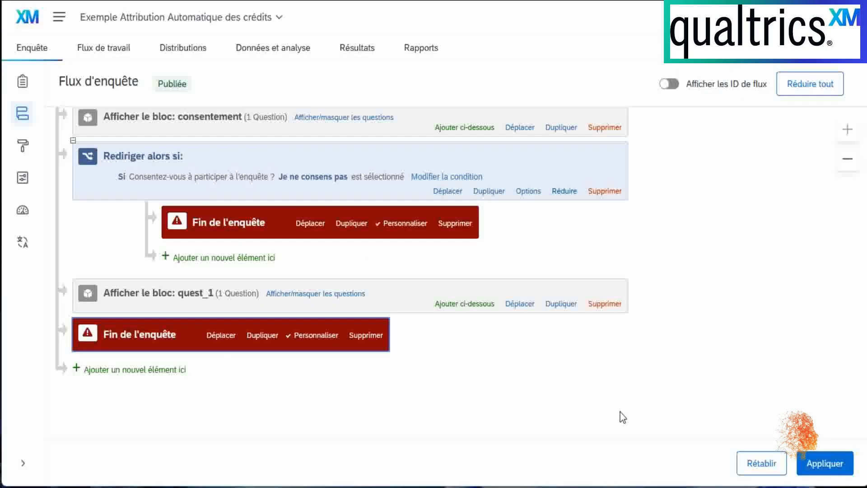
# Step: Apply the survey flow changes and publish the updated survey
pyautogui.click(823, 463)
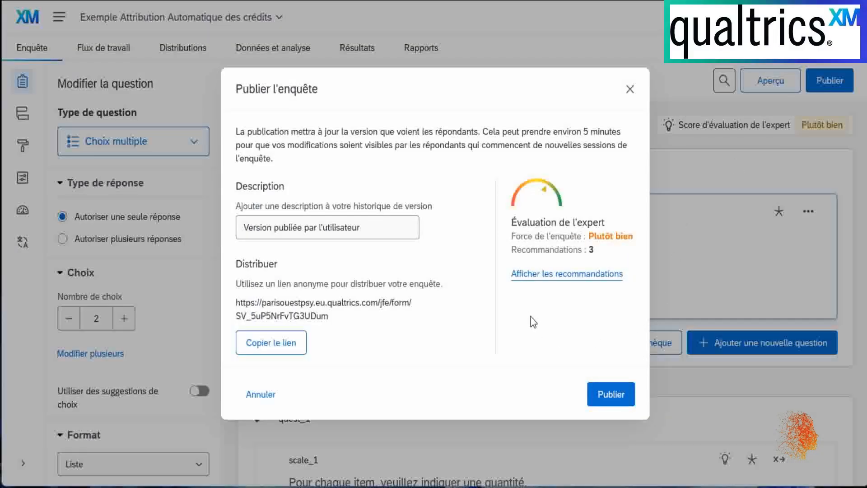
pyautogui.click(600, 394)
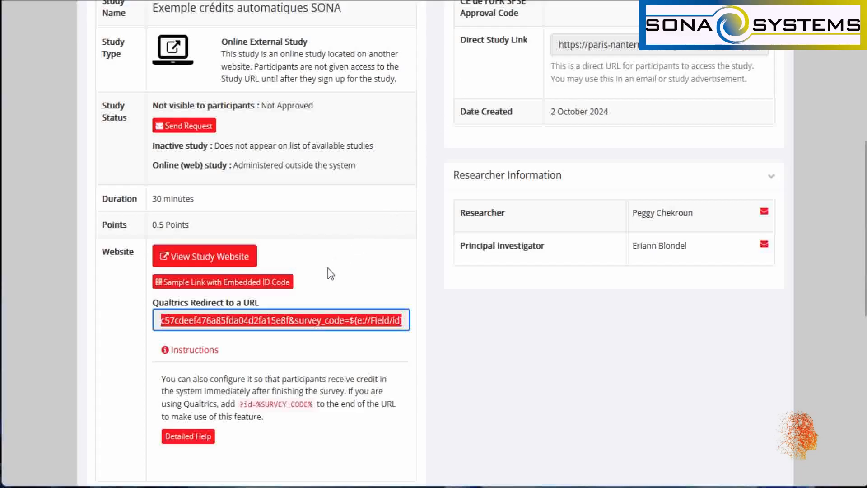
# Step: Test the survey from the Sona study's sample link with embedded ID code, answering "Je ne consens pas" to the consent question
pyautogui.click(244, 284)
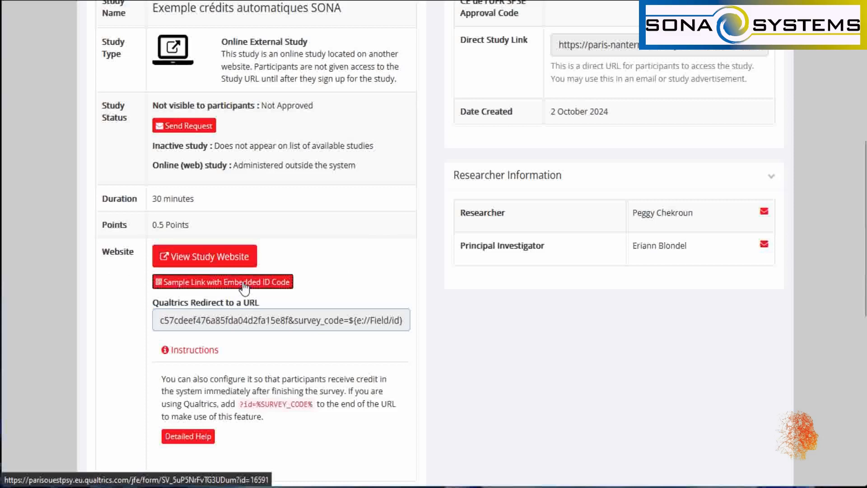
pyautogui.click(244, 284)
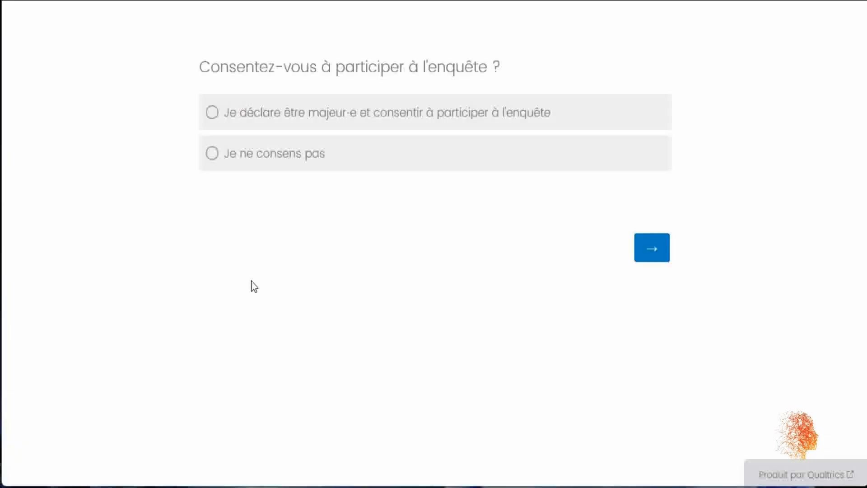
pyautogui.click(220, 163)
pyautogui.click(666, 250)
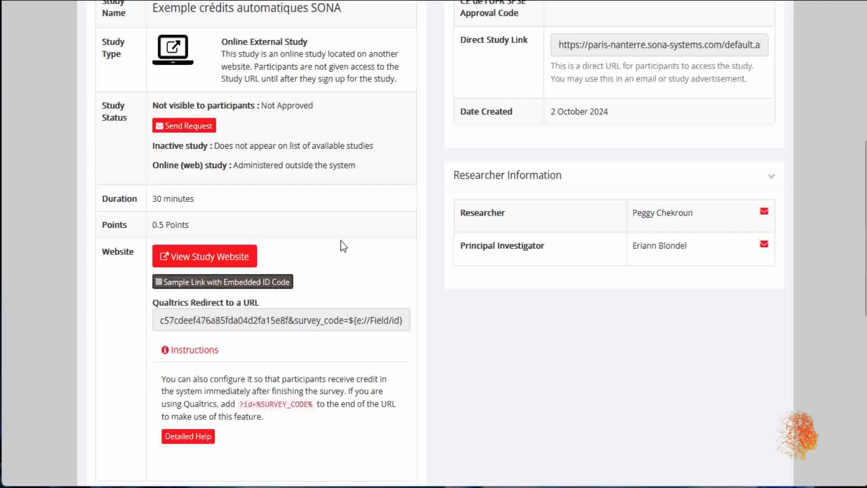
# Step: Reopen the survey from the sample link and consent with "Je déclare être majeur·e et consentir à participer à l'enquête"
pyautogui.click(279, 286)
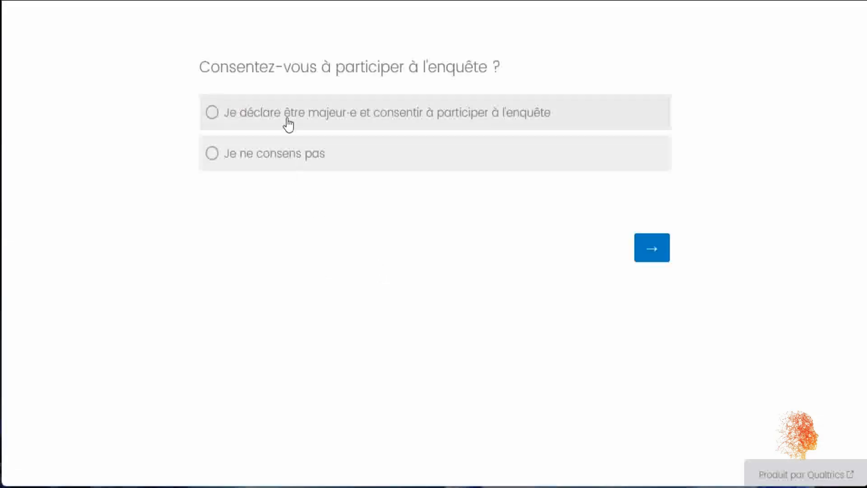
pyautogui.click(288, 124)
pyautogui.click(653, 251)
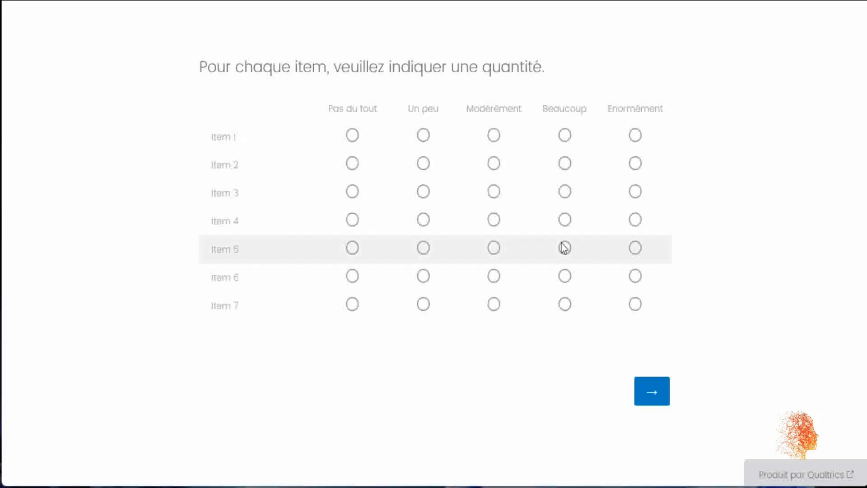
# Step: Answer "Pas du tout" for Items 1 to 7, submit the survey, and highlight the system message on the Sona page
pyautogui.click(352, 136)
pyautogui.click(352, 163)
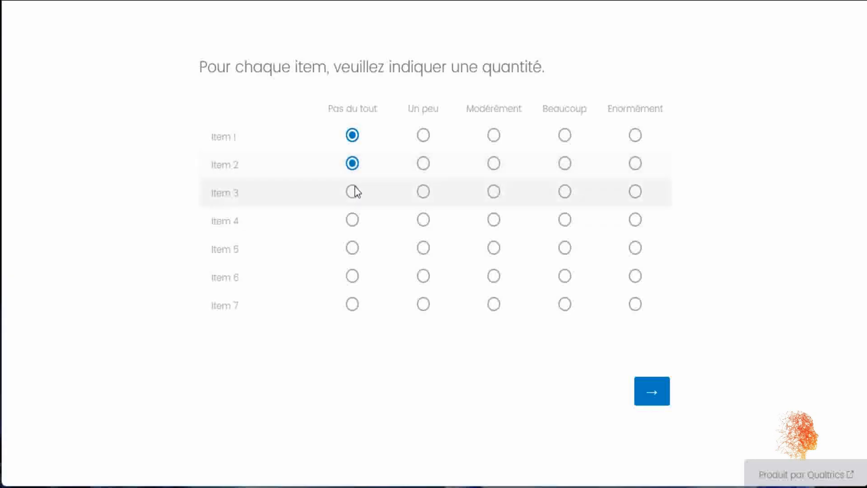
pyautogui.click(354, 192)
pyautogui.click(353, 219)
pyautogui.click(352, 248)
pyautogui.click(354, 276)
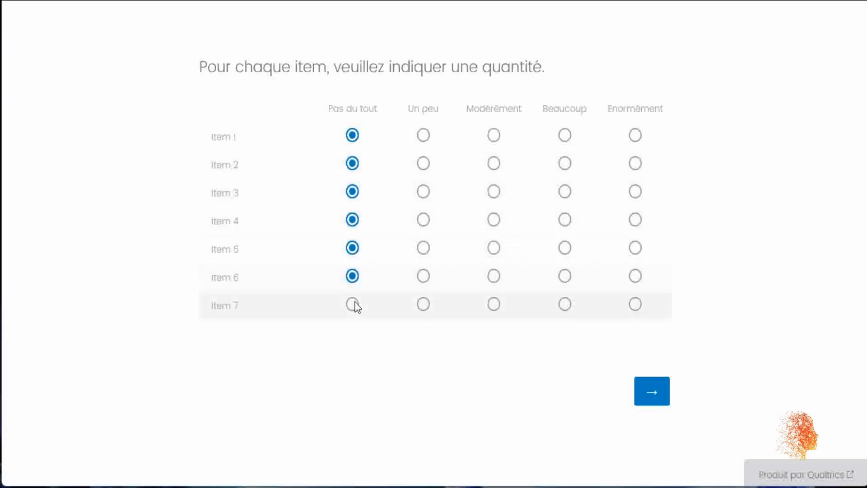
pyautogui.click(353, 304)
pyautogui.click(663, 391)
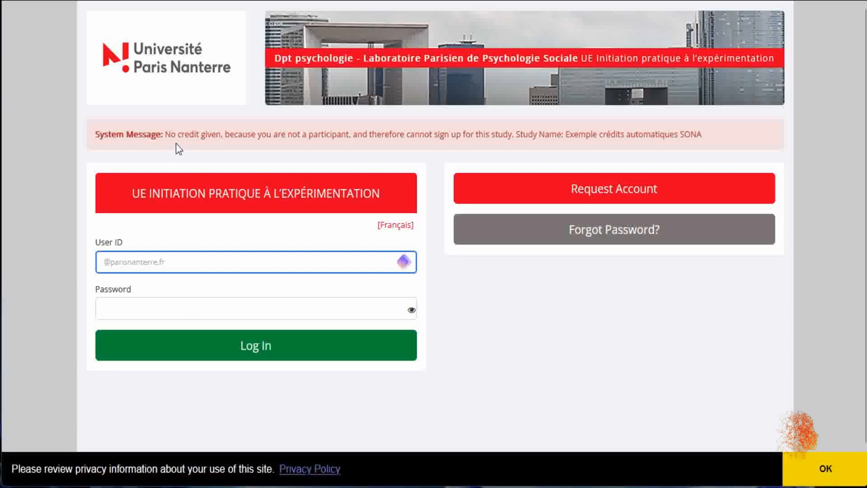
pyautogui.moveTo(98, 134); pyautogui.dragTo(722, 141)
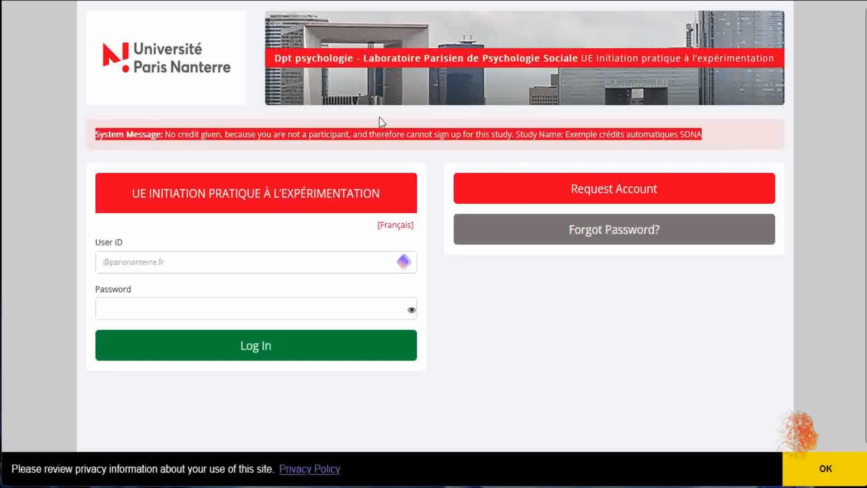